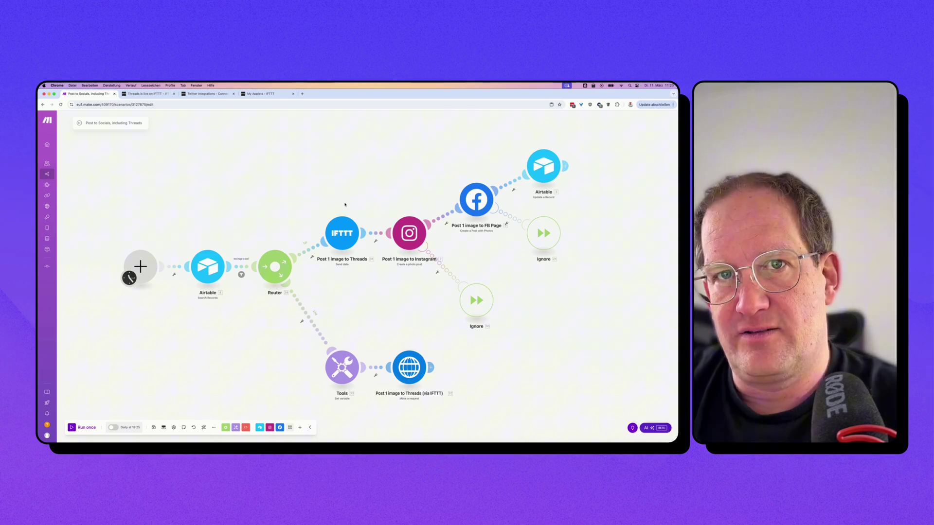
# - Read the IFTTT Threads announcement down through its triggers, actions and plan tiers
pyautogui.hotkey('ctrl', 'Tab')
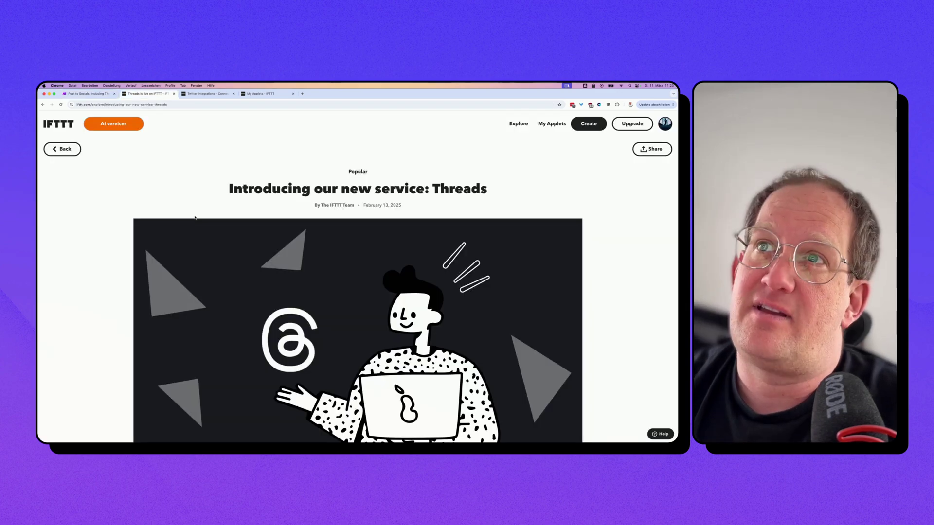
pyautogui.scroll(-10, 185, 224)
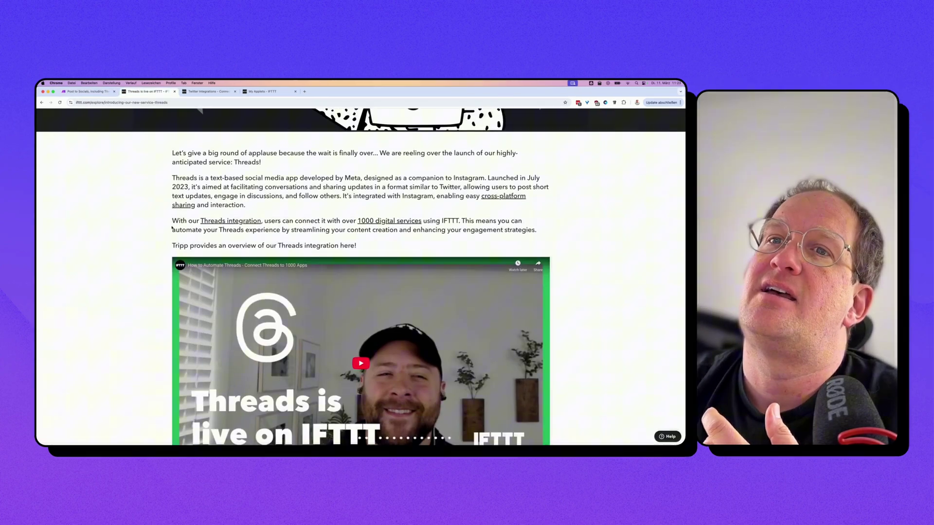
pyautogui.scroll(-10, 172, 228)
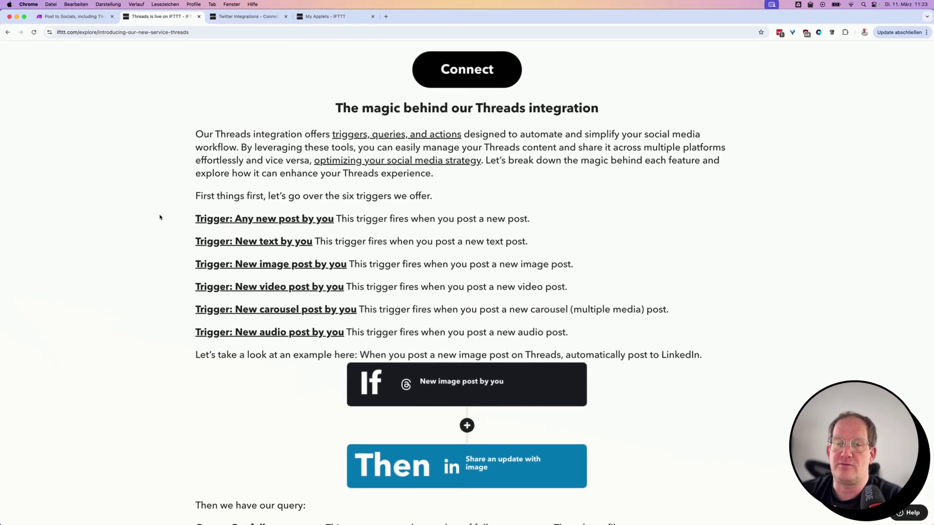
pyautogui.scroll(-15, 160, 217)
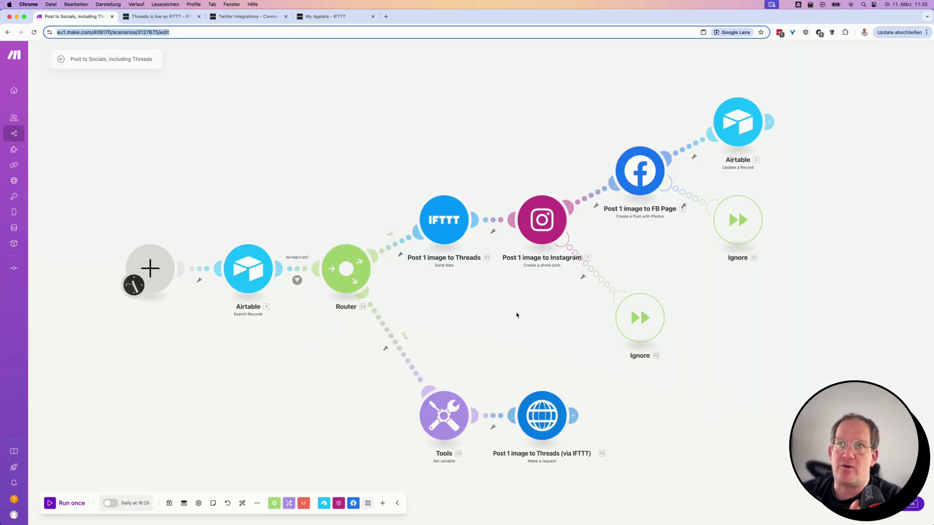
# - Insert an IFTTT Send data module on the link just before the Instagram module
pyautogui.rightClick(493, 223)
pyautogui.click(511, 275)
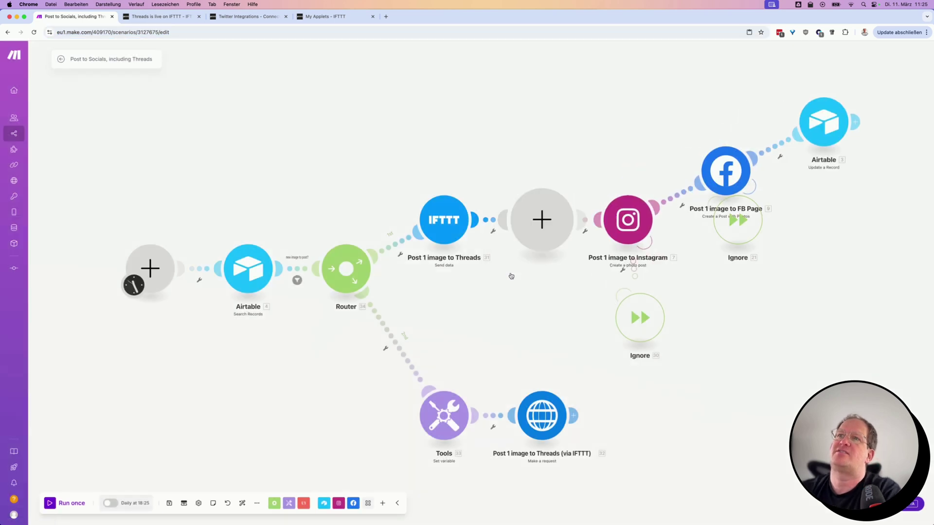
pyautogui.click(604, 263)
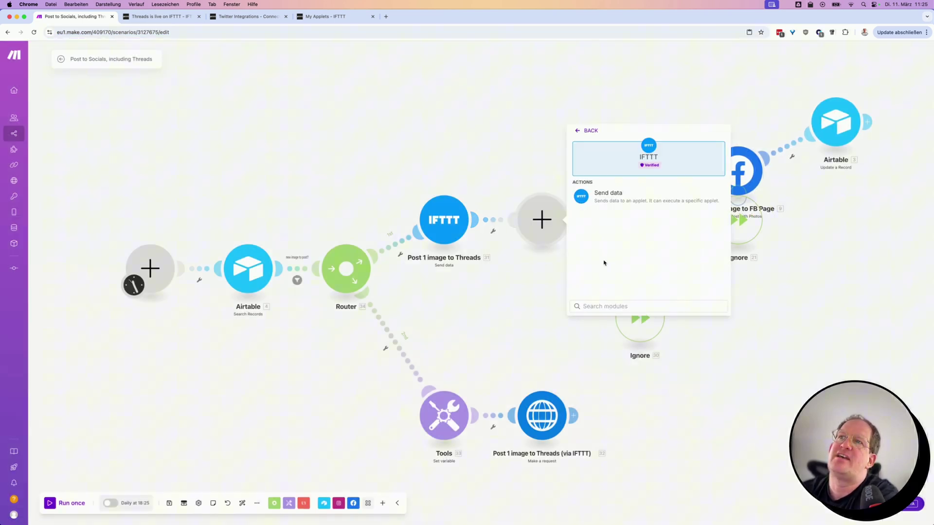
pyautogui.click(613, 197)
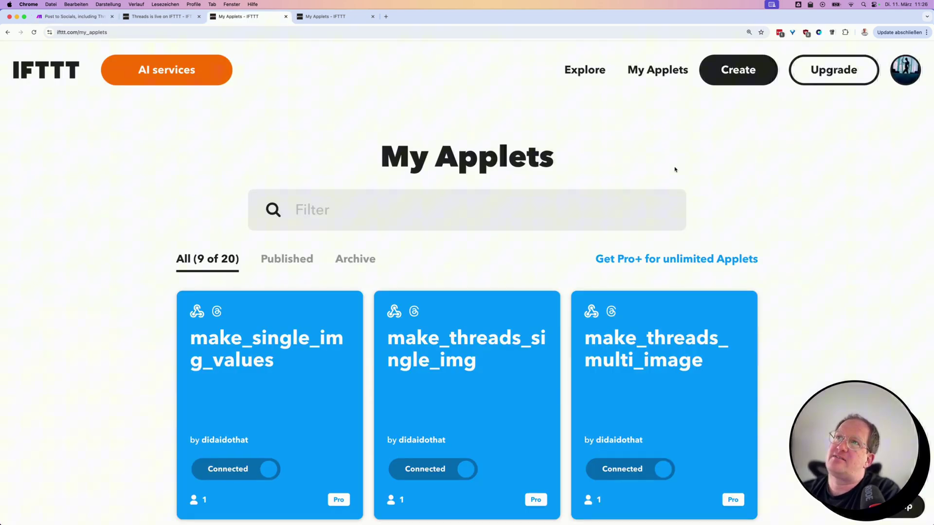
# - Start a new IFTTT applet and search 'webho' for its If This trigger service
pyautogui.click(737, 80)
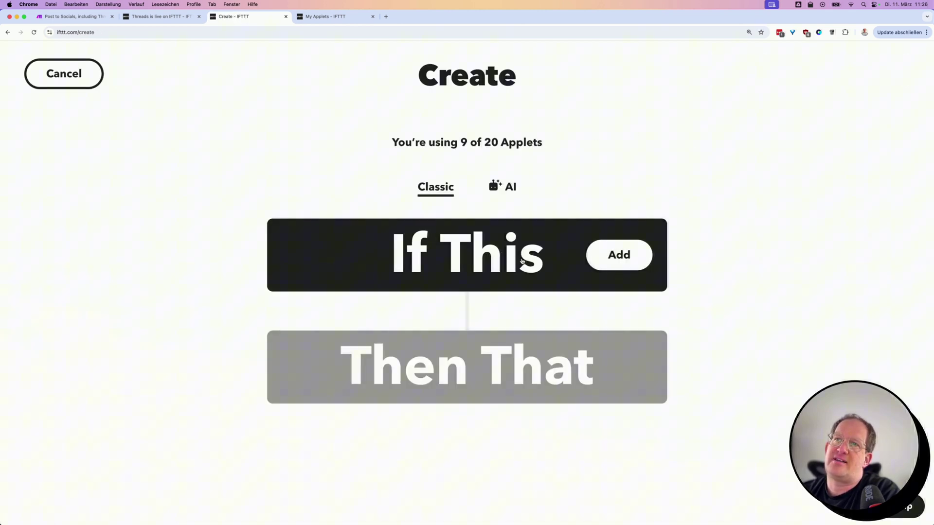
pyautogui.click(602, 256)
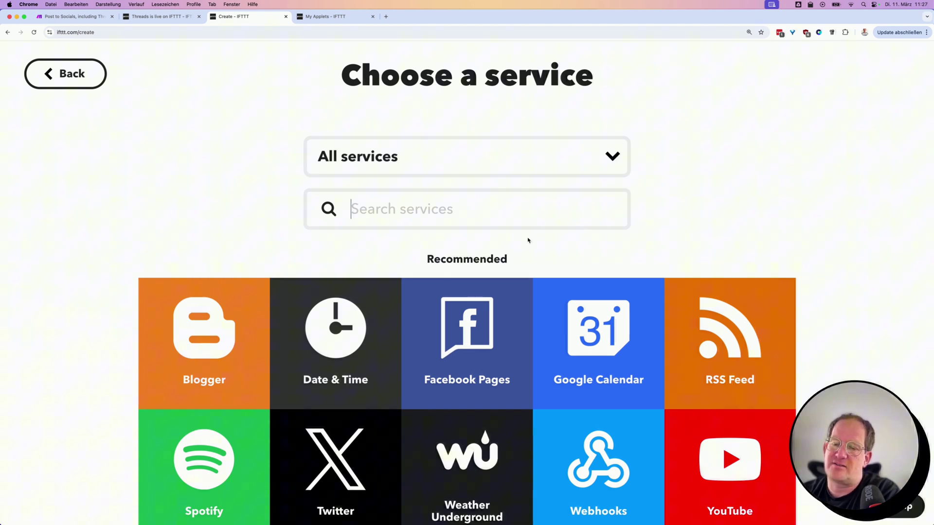
pyautogui.write('webho')
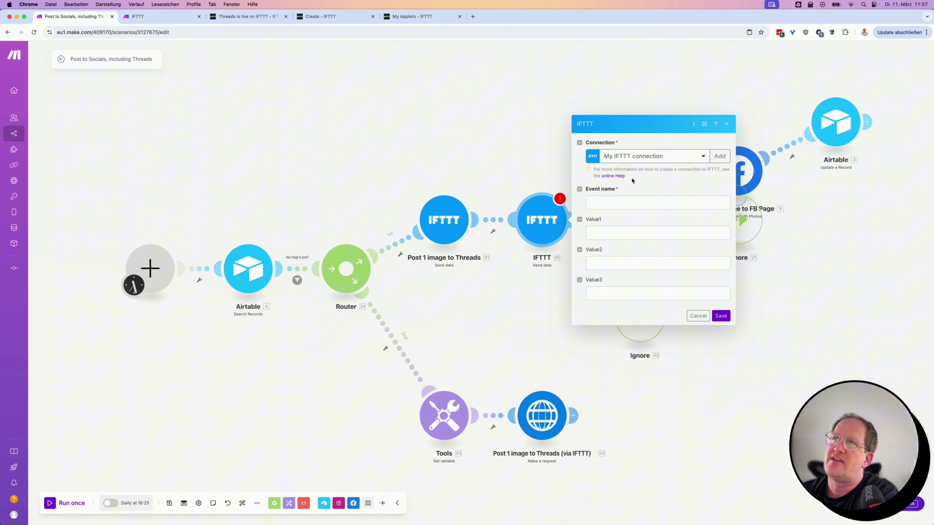
# - Read the Send data section of Make's IFTTT help article, then return to the applet draft
pyautogui.click(612, 176)
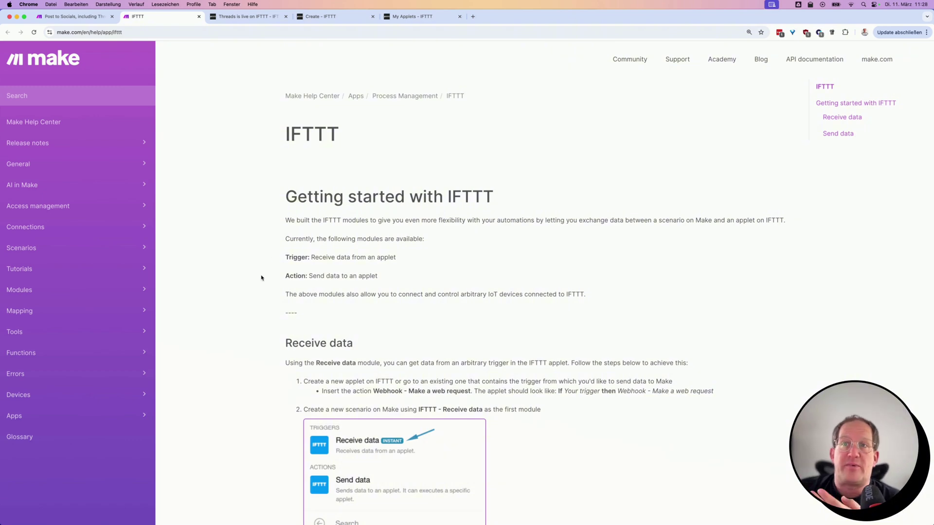
pyautogui.scroll(-5, 337, 339)
pyautogui.scroll(-4, 337, 339)
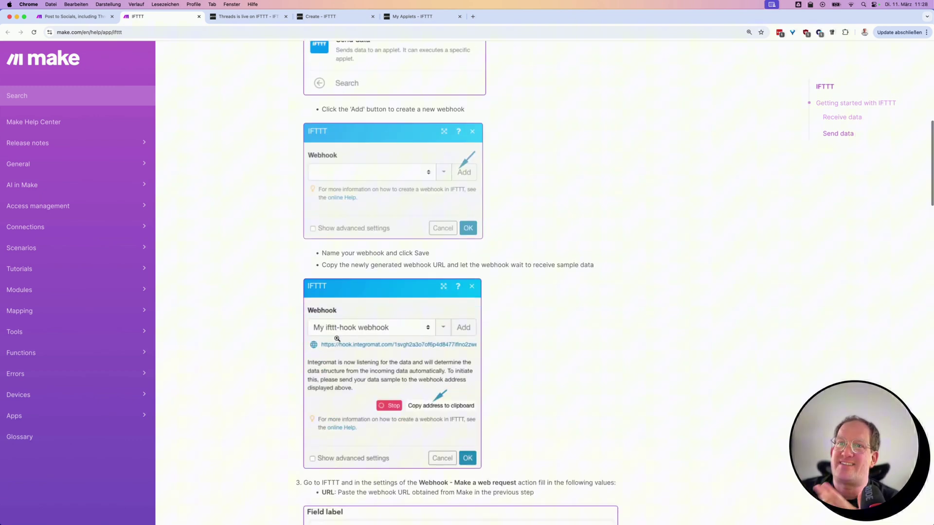
pyautogui.scroll(-5, 337, 339)
pyautogui.scroll(-5, 337, 339)
pyautogui.scroll(-3, 337, 339)
pyautogui.scroll(-8, 337, 340)
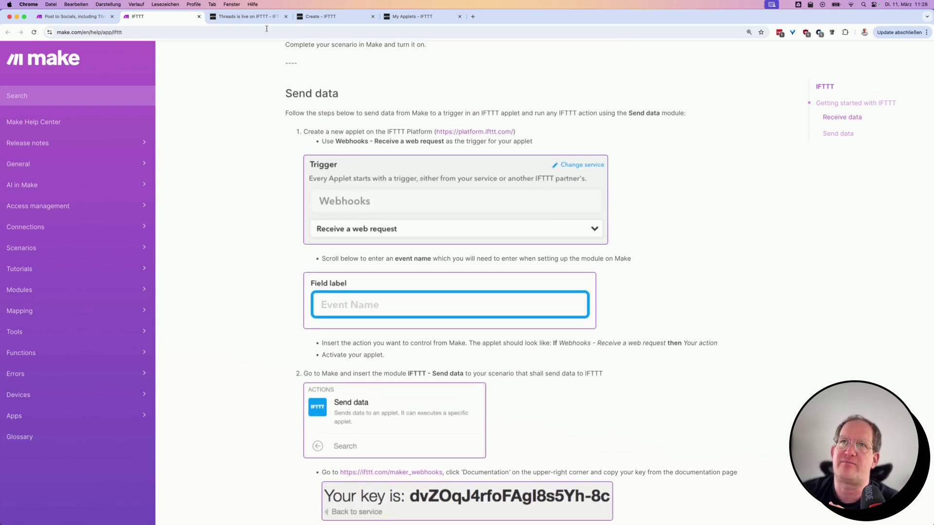
pyautogui.click(321, 16)
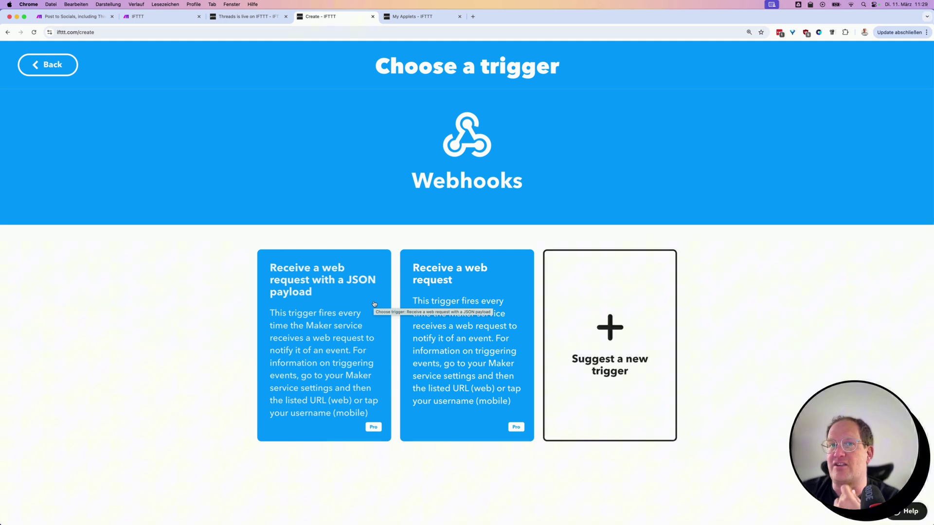
# - Create a Webhooks 'Receive a web request' trigger with event name make_demo_ifttt
pyautogui.click(472, 286)
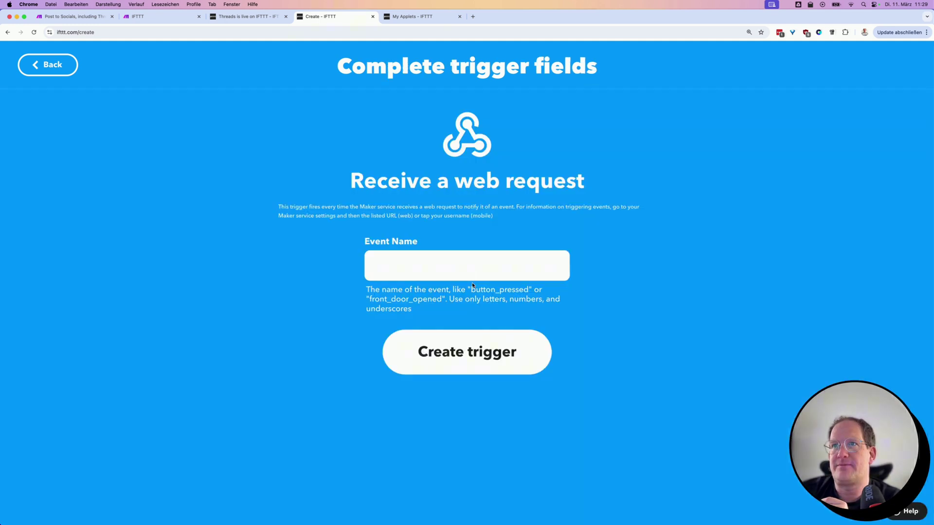
pyautogui.click(439, 265)
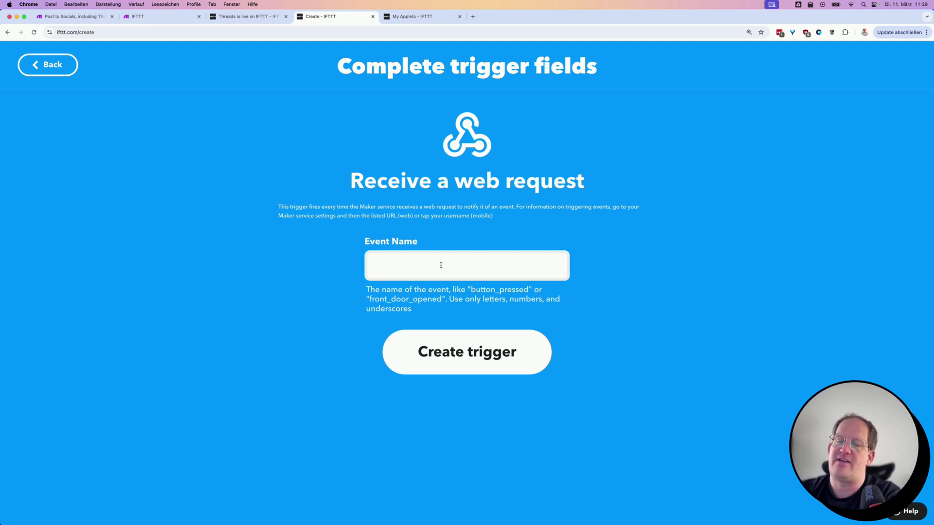
pyautogui.write('make_demo_ifttt')
pyautogui.press('super+a')
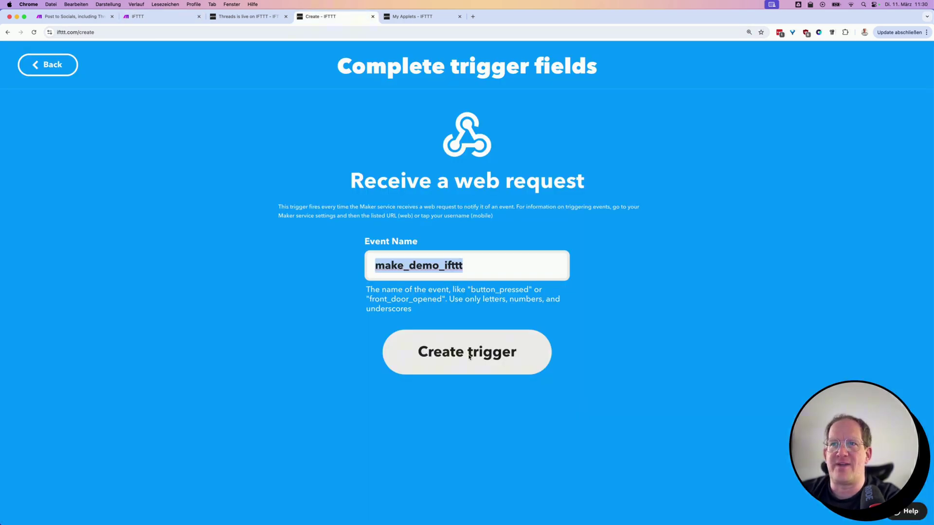
pyautogui.click(485, 354)
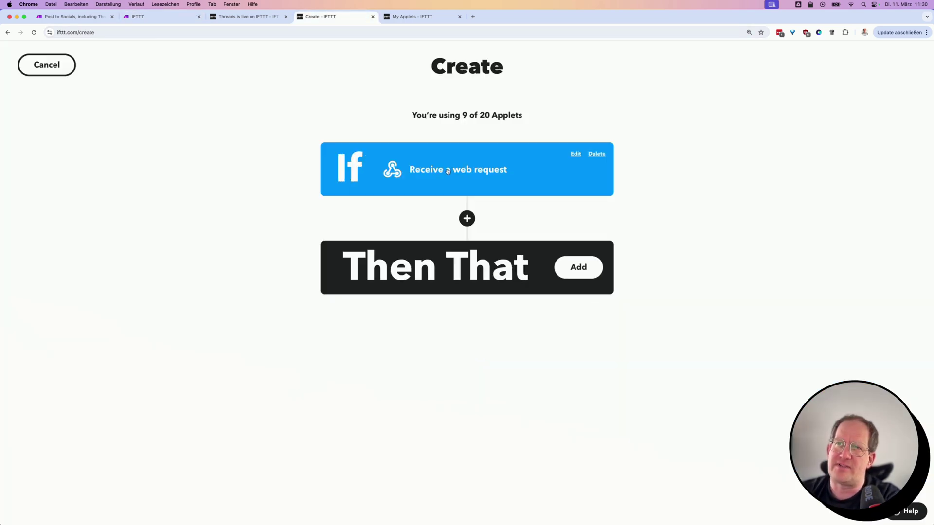
# - Add Threads as the applet's Then That service and browse its post actions
pyautogui.click(458, 266)
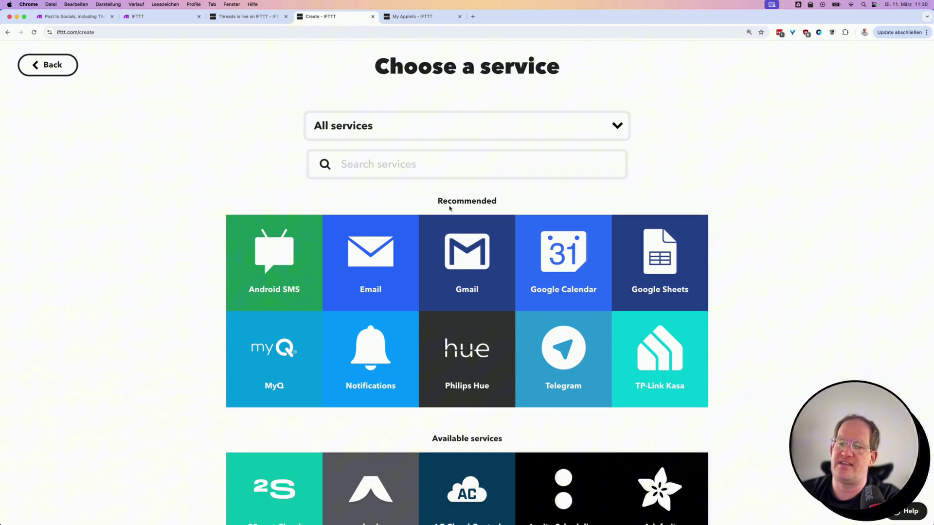
pyautogui.write('threads')
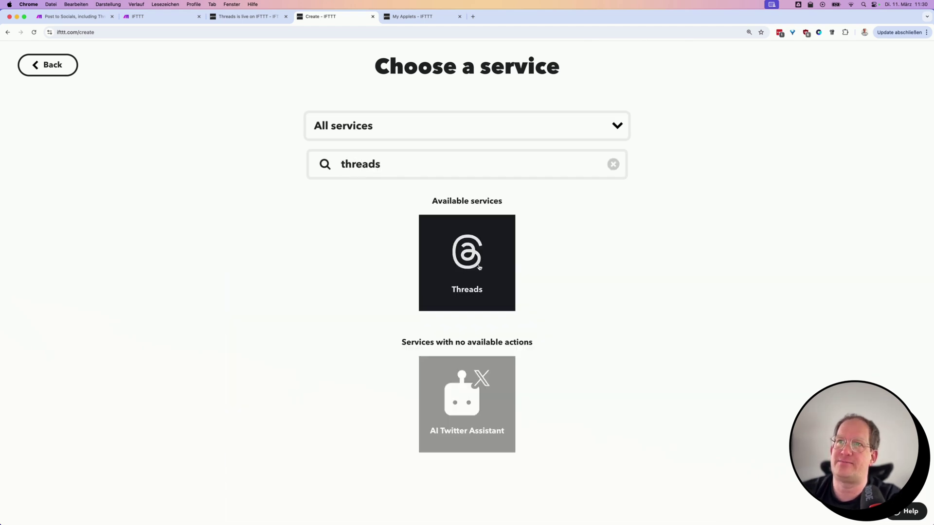
pyautogui.click(479, 267)
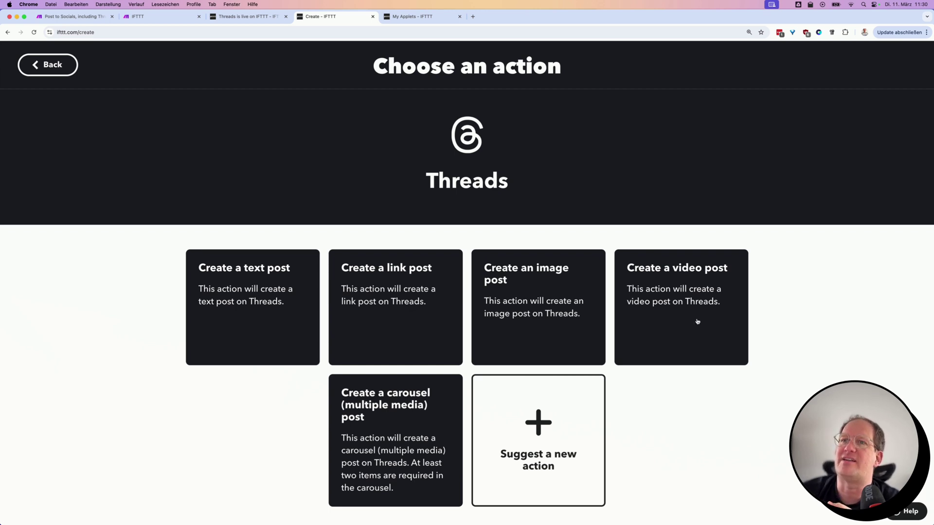
pyautogui.click(412, 426)
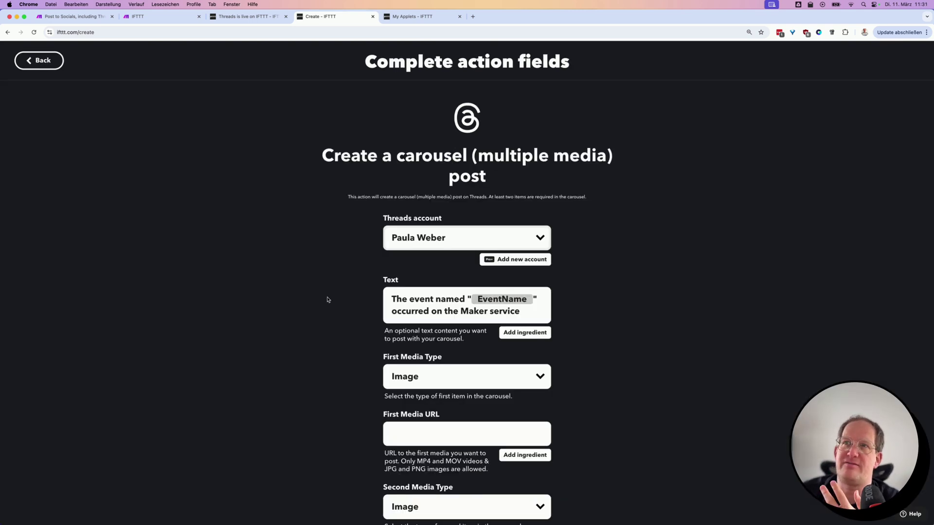
pyautogui.scroll(-6, 325, 298)
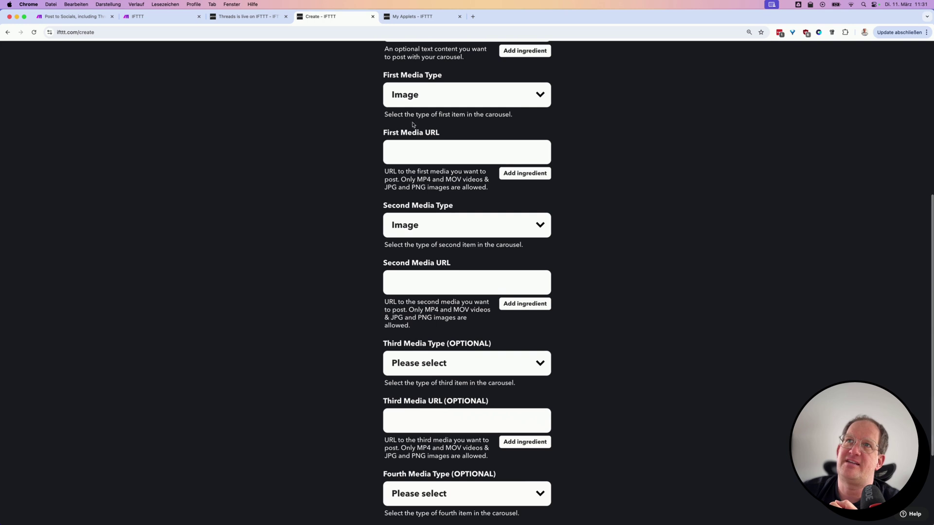
pyautogui.scroll(-3, 408, 338)
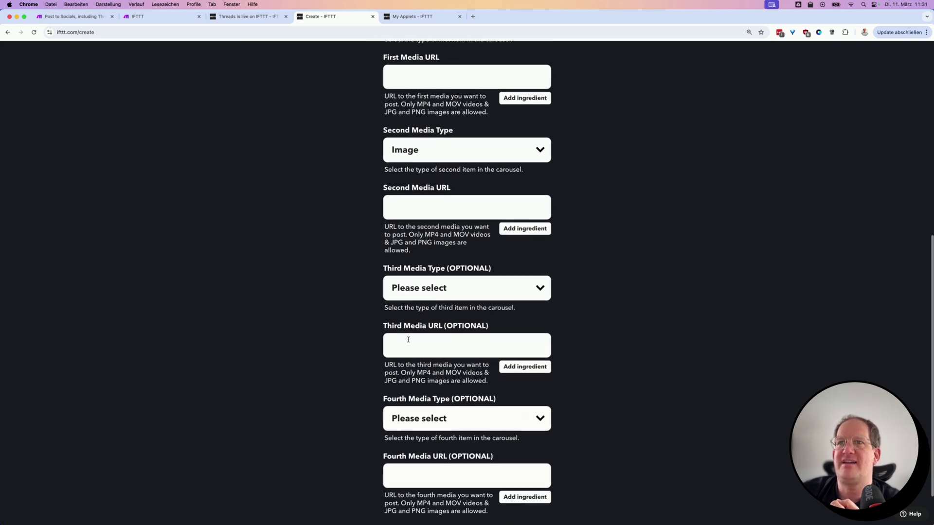
pyautogui.scroll(-2, 398, 340)
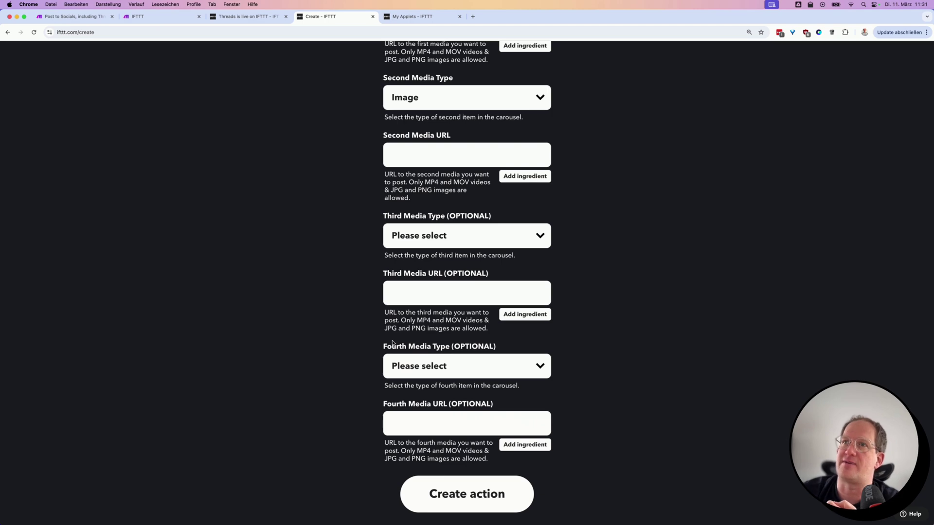
pyautogui.scroll(4, 393, 343)
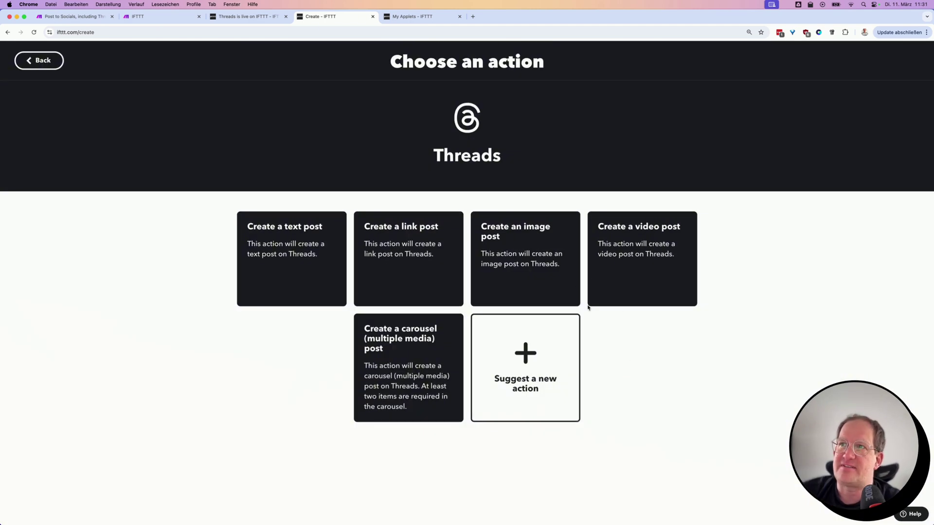
# - Choose the Threads image post action and replace its default text with Value1
pyautogui.click(542, 269)
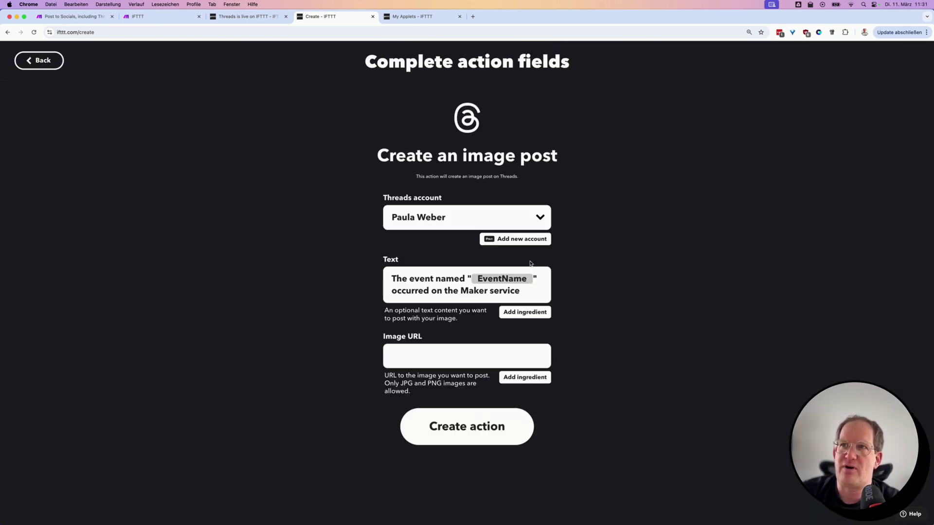
pyautogui.click(528, 291)
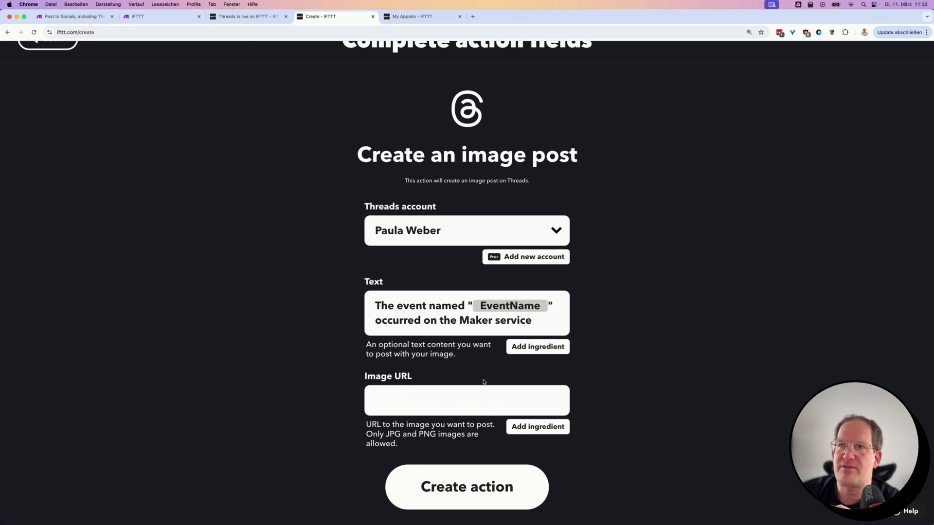
pyautogui.click(554, 316)
pyautogui.press('super+a')
pyautogui.press('BackSpace')
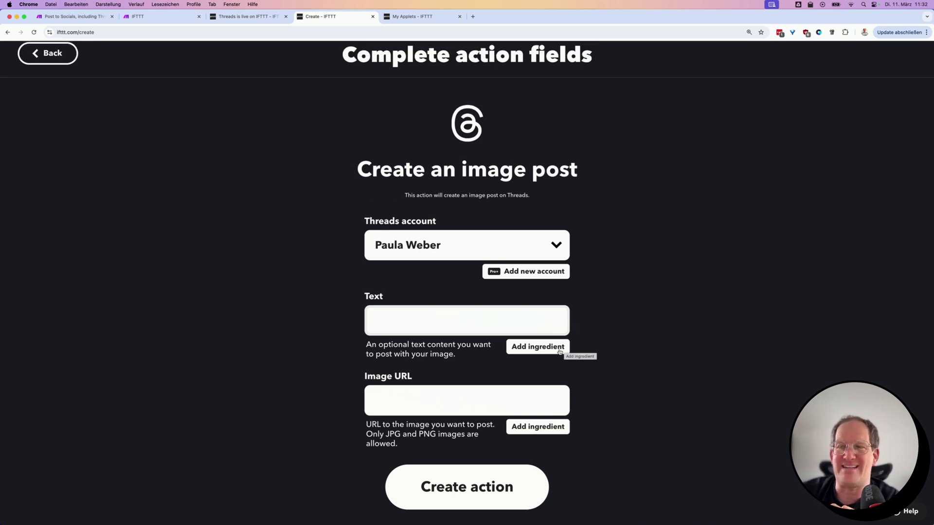
pyautogui.click(559, 351)
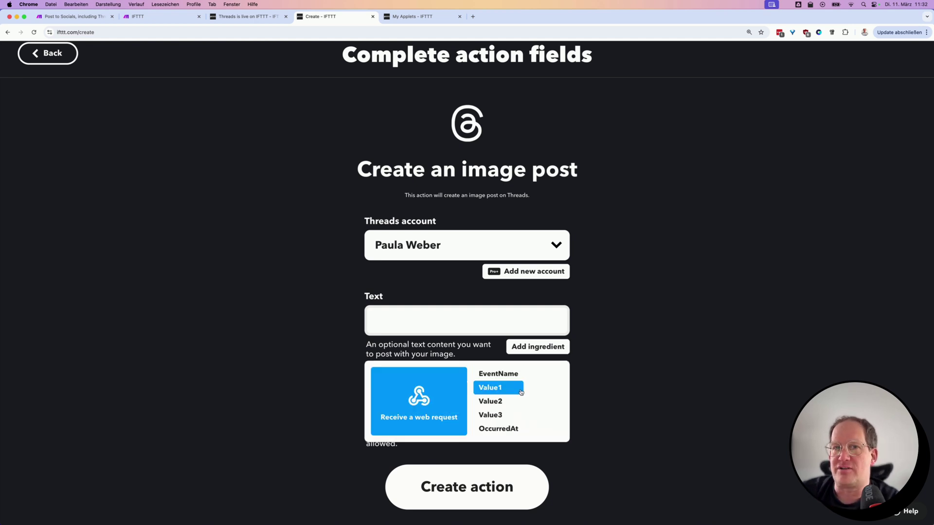
pyautogui.click(520, 392)
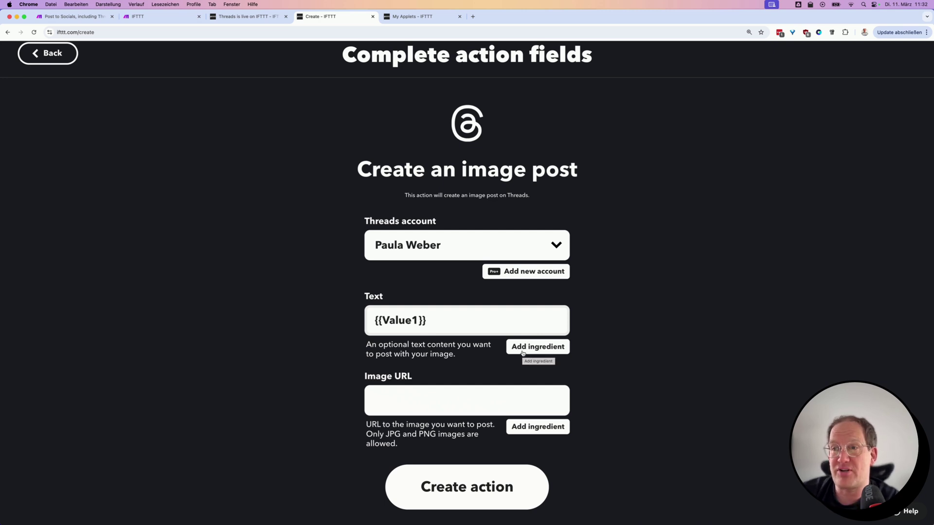
# - Set the post's Image URL to Value2 and save the action
pyautogui.click(531, 426)
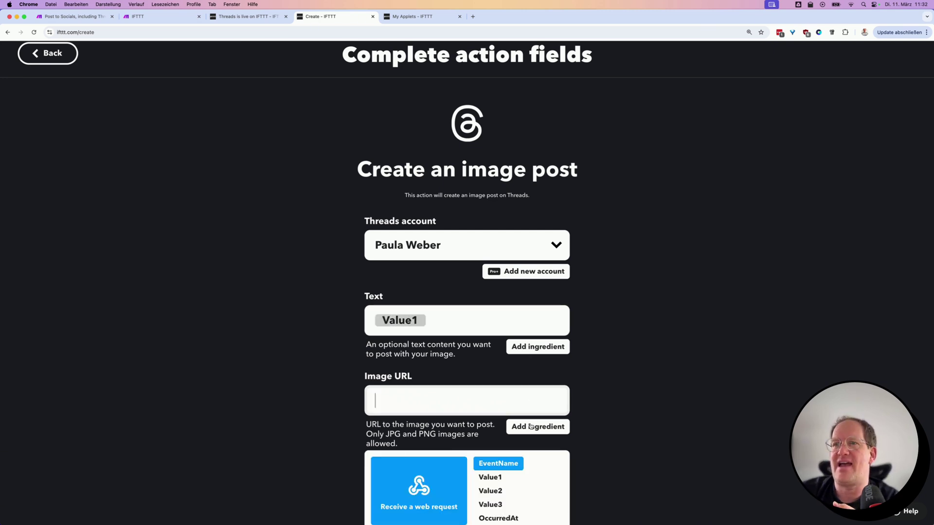
pyautogui.click(498, 491)
pyautogui.click(516, 479)
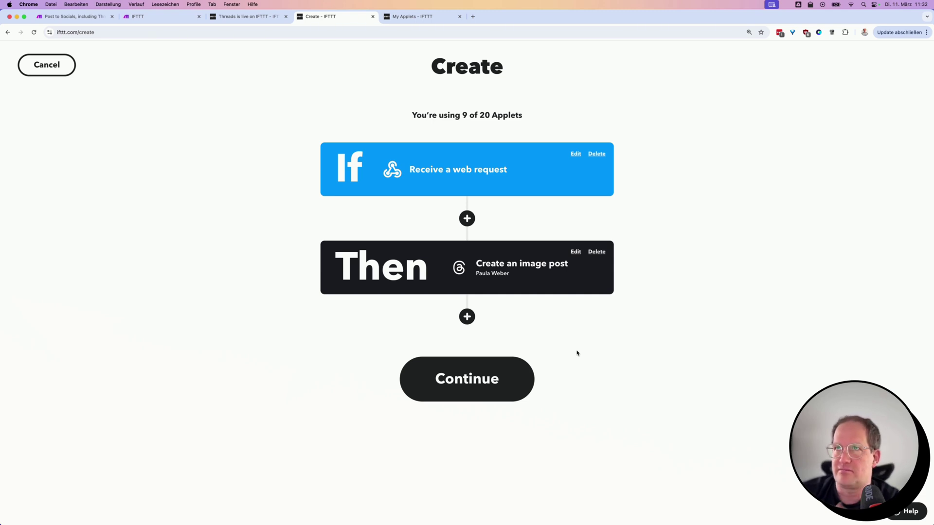
# - Review and finish the make_demo_ifttt applet, then return to the Make scenario
pyautogui.click(492, 380)
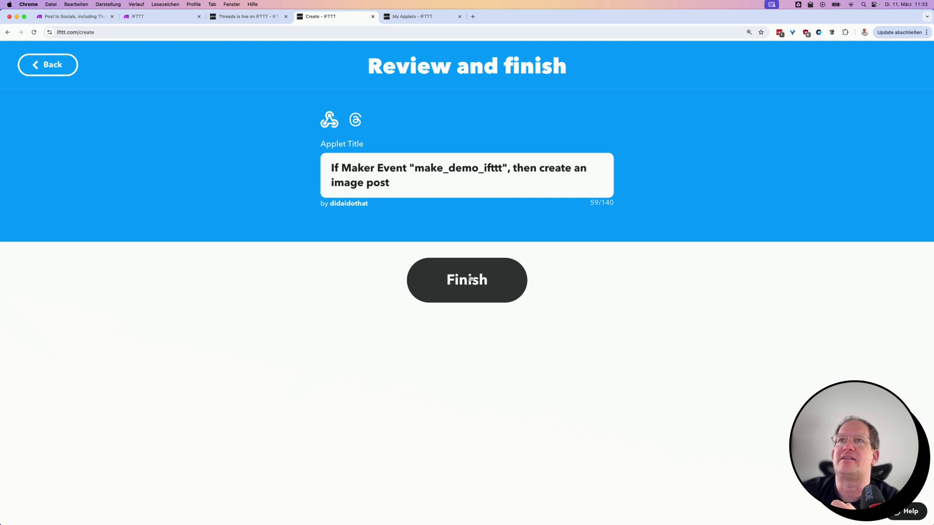
pyautogui.click(469, 279)
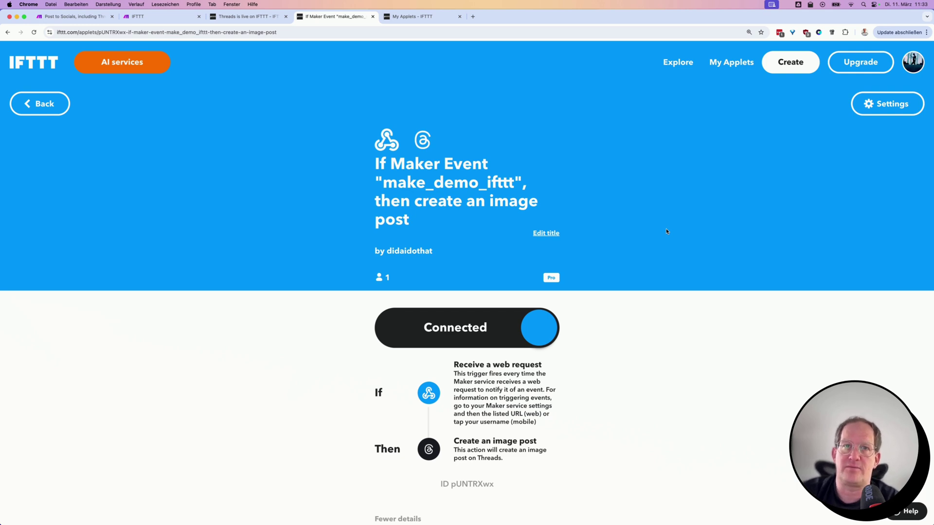
pyautogui.press('super+1')
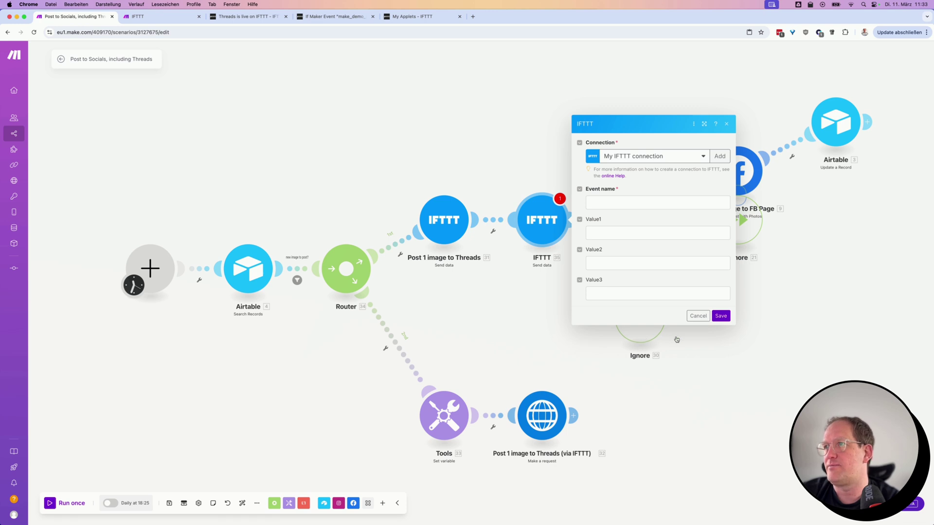
# - Set event make_demo_ifttt, Value1 to ig_copy, Value2 to the first ig_image URL, and save
pyautogui.click(660, 204)
pyautogui.write('make_demo_ifttt')
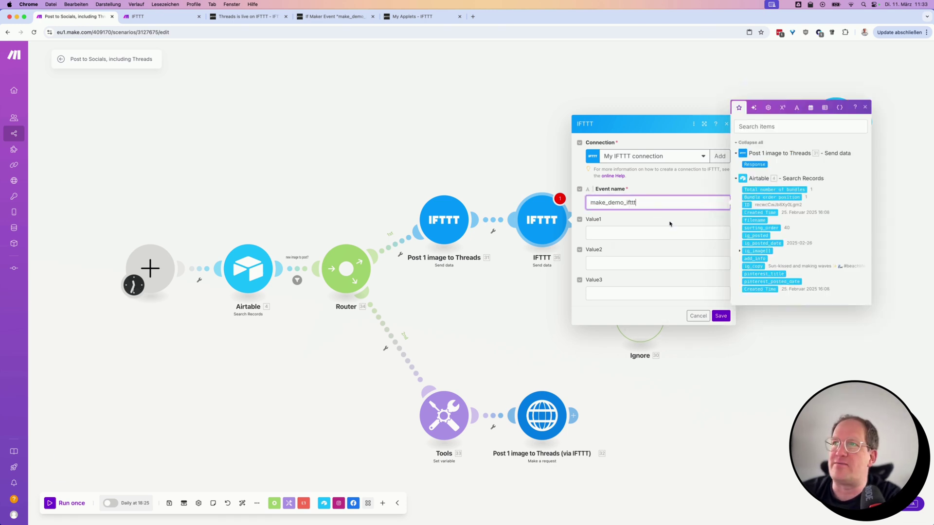
pyautogui.click(645, 233)
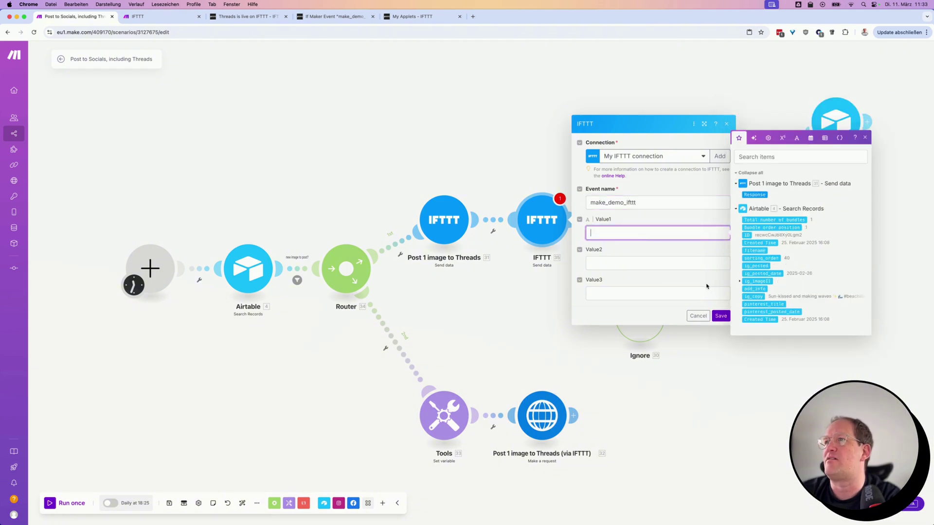
pyautogui.click(749, 296)
pyautogui.click(667, 262)
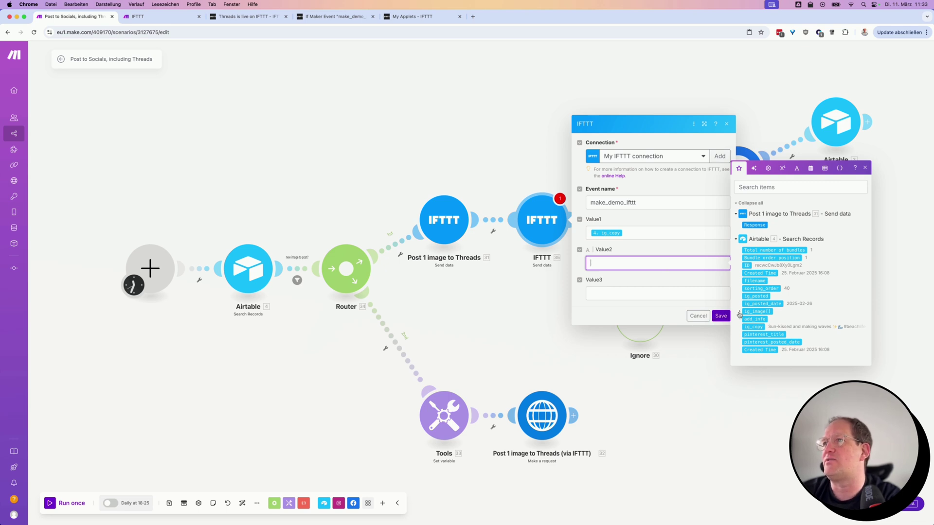
pyautogui.click(739, 313)
pyautogui.click(753, 308)
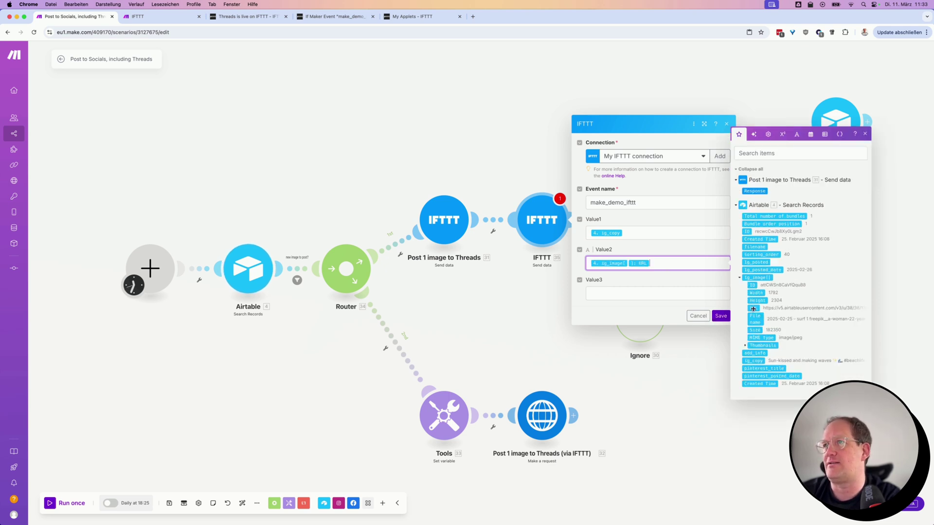
pyautogui.click(720, 316)
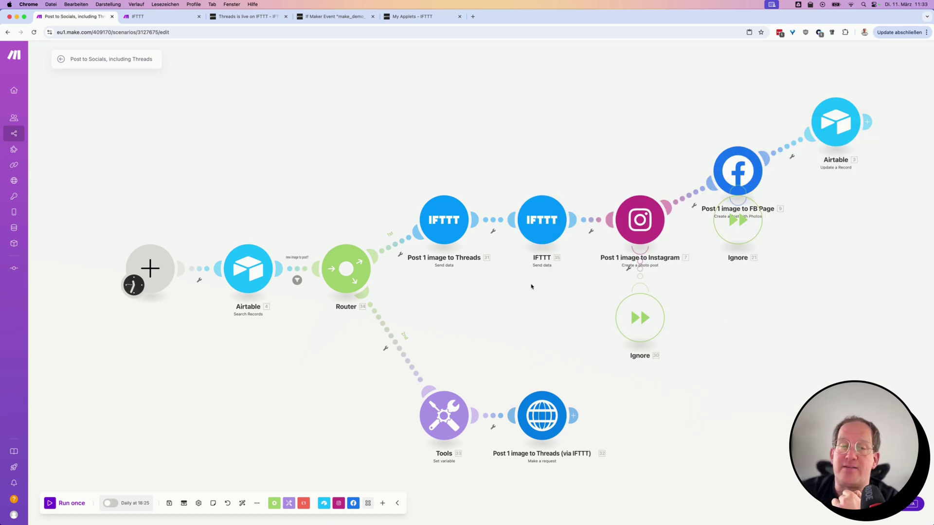
# - Run only the second IFTTT module with a sample caption and image URL
pyautogui.rightClick(549, 216)
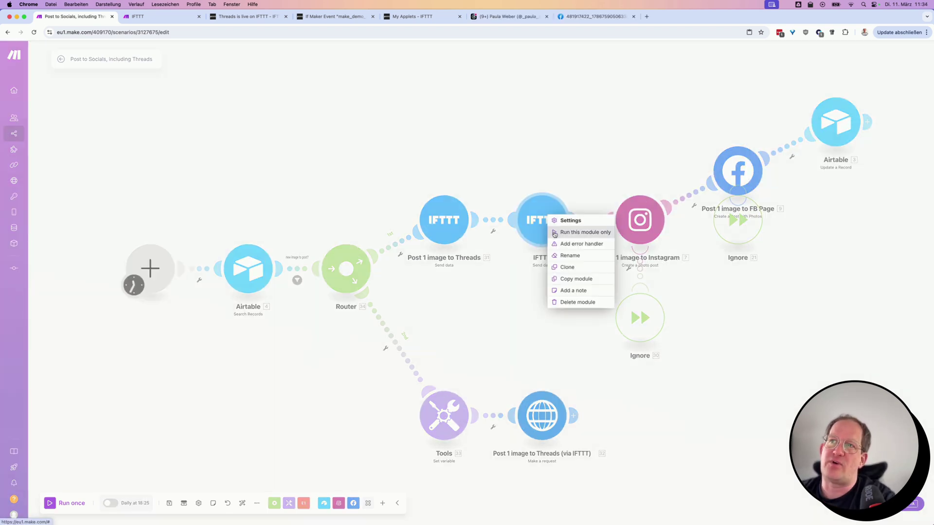
pyautogui.click(554, 232)
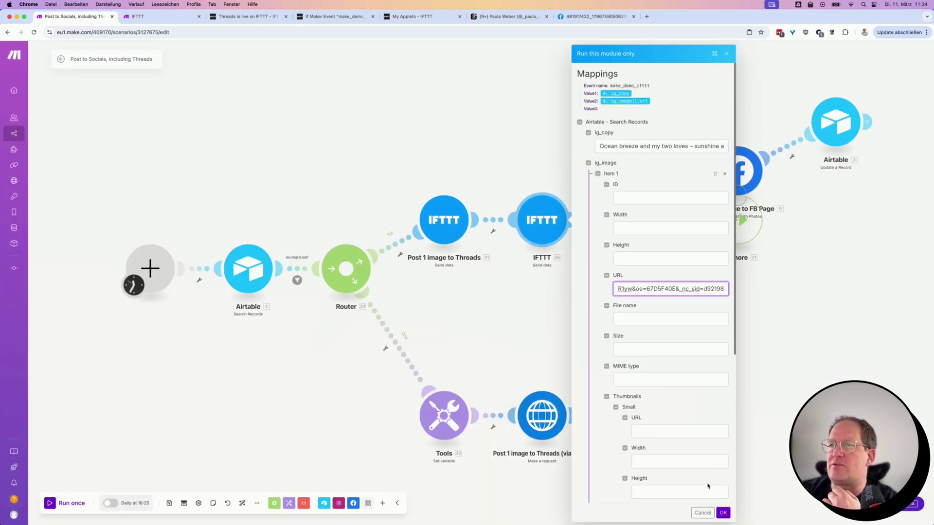
pyautogui.click(722, 513)
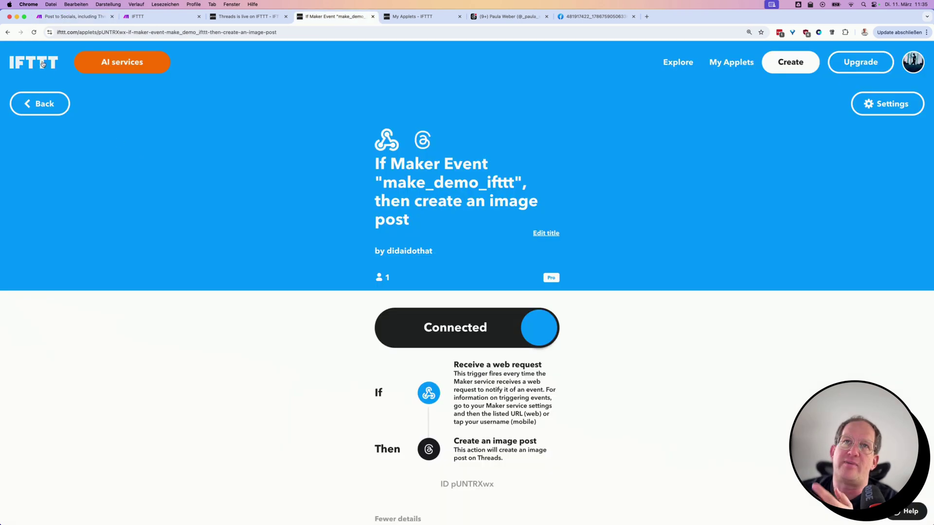
# - Check the applet's activity log, expanding the Webhooks run to review its caption, image URL and event name
pyautogui.click(33, 33)
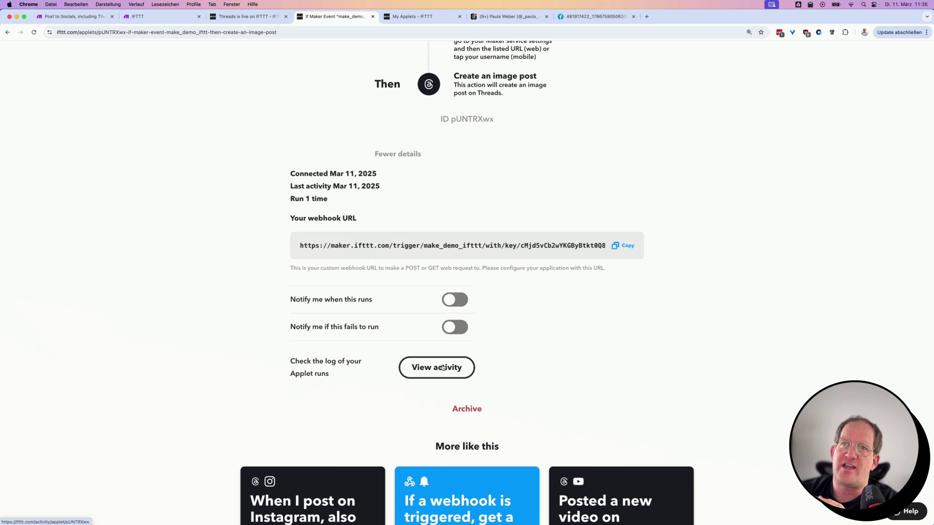
pyautogui.click(443, 368)
pyautogui.scroll(-3, 559, 340)
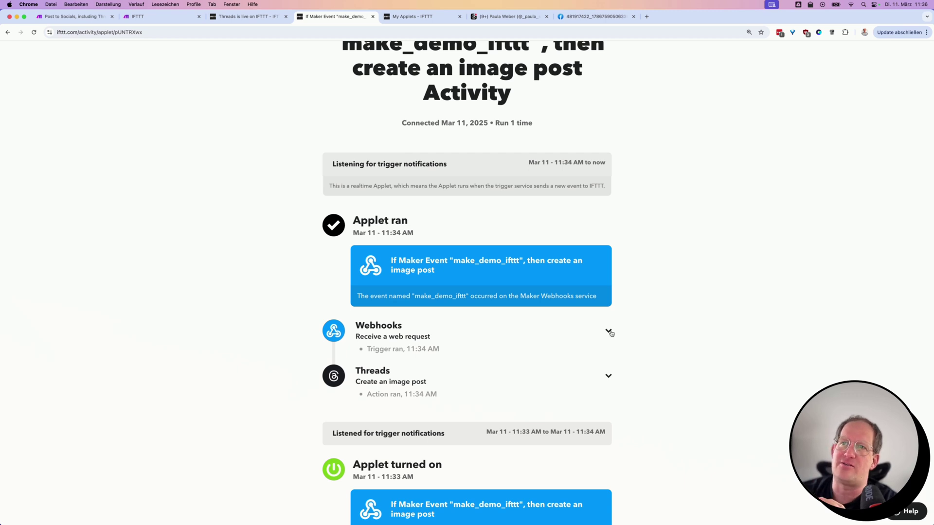
pyautogui.click(608, 333)
pyautogui.scroll(-3, 608, 335)
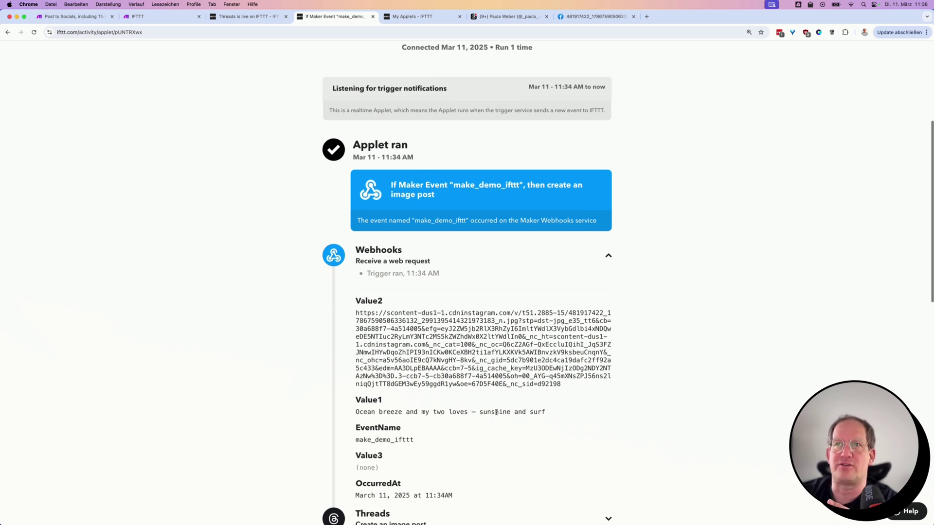
pyautogui.scroll(-2, 496, 412)
pyautogui.scroll(-1, 496, 412)
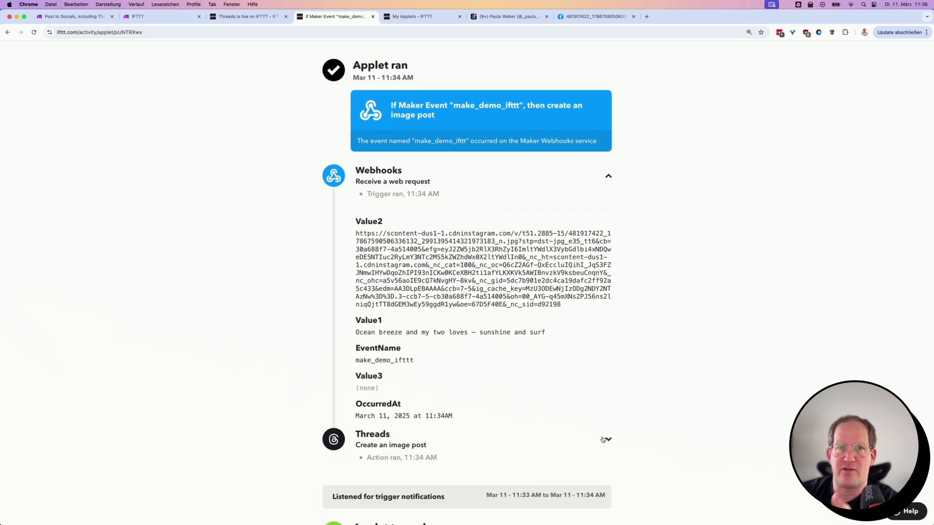